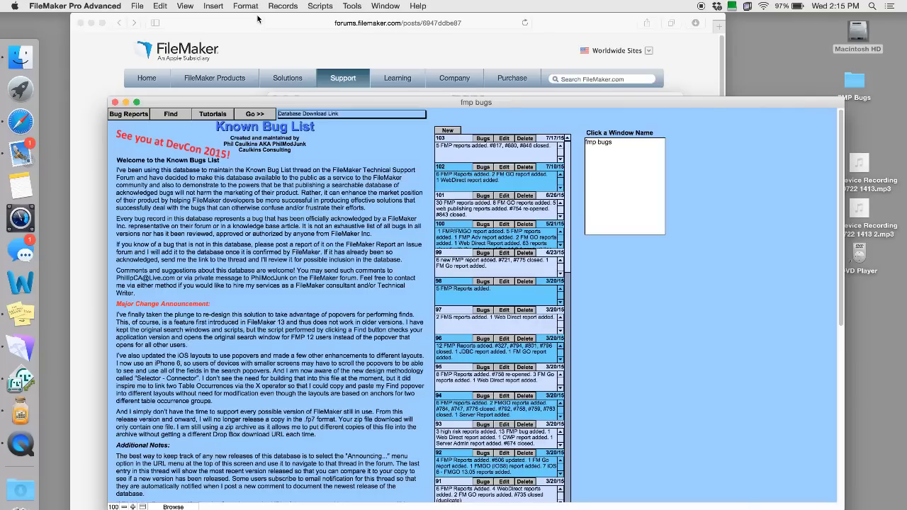
# Step: Bring Safari forward and open the FileMaker Forum's Announcements posts list
pyautogui.click(260, 39)
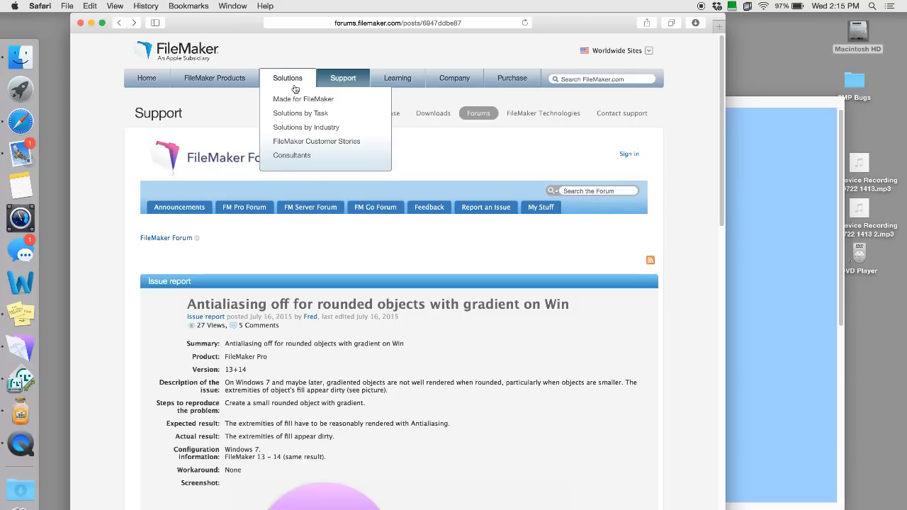
pyautogui.click(198, 209)
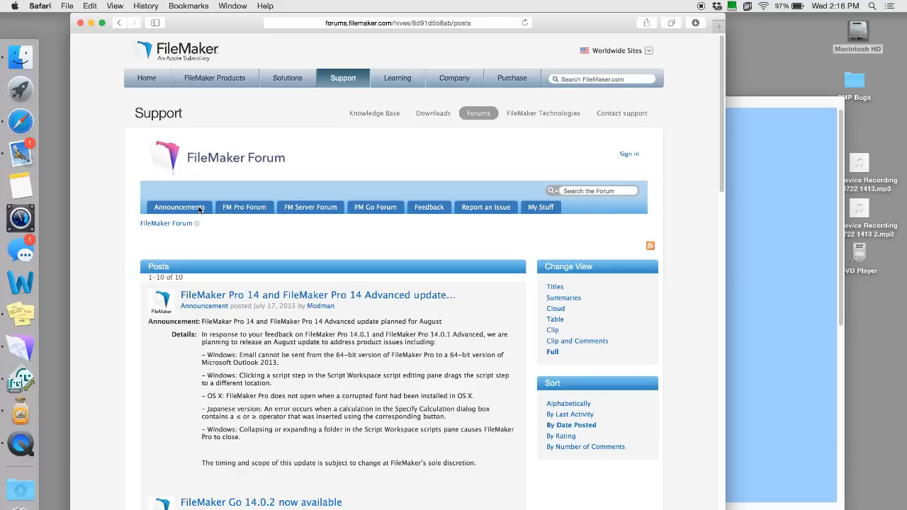
# Step: Move the fmp bugs window up and left, scroll the list, and return to the forum
pyautogui.click(774, 96)
pyautogui.moveTo(774, 99); pyautogui.dragTo(718, 78)
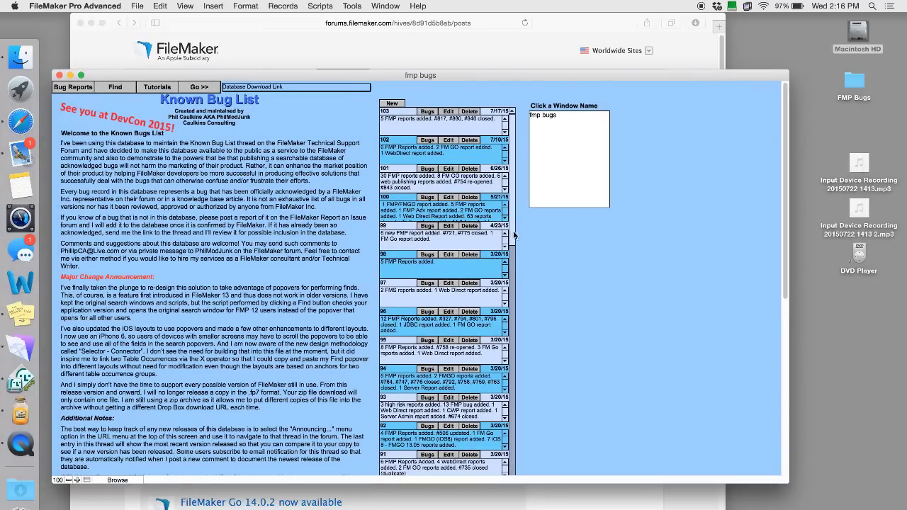
pyautogui.scroll(-10, 516, 234)
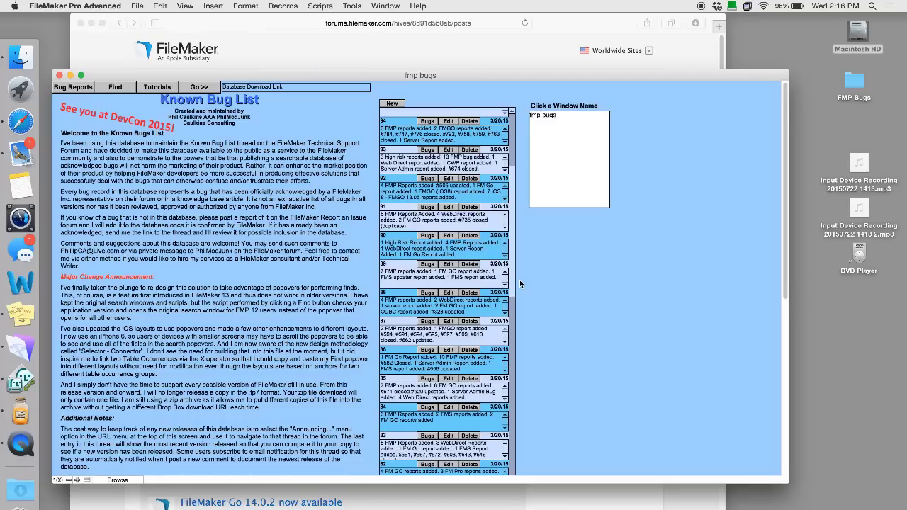
pyautogui.click(452, 499)
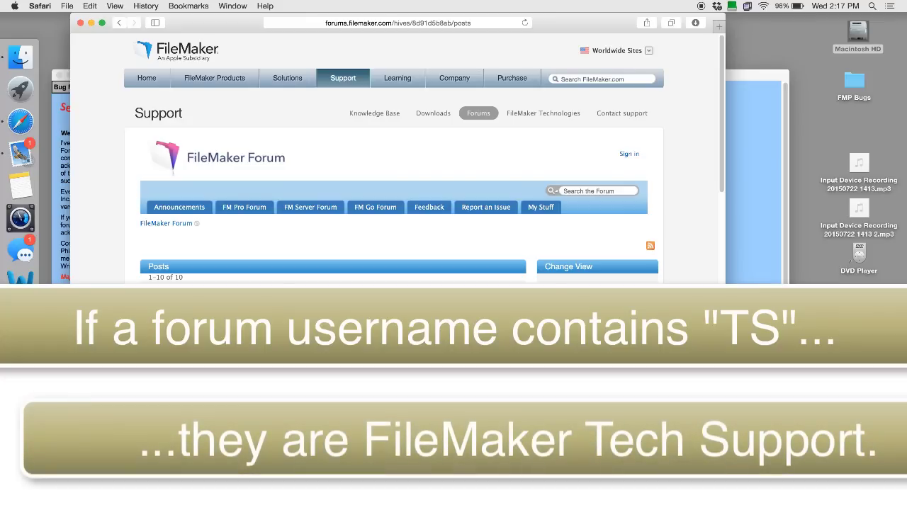
# Step: Bring the fmp bugs window forward and open its blank Find form for bug records
pyautogui.click(750, 258)
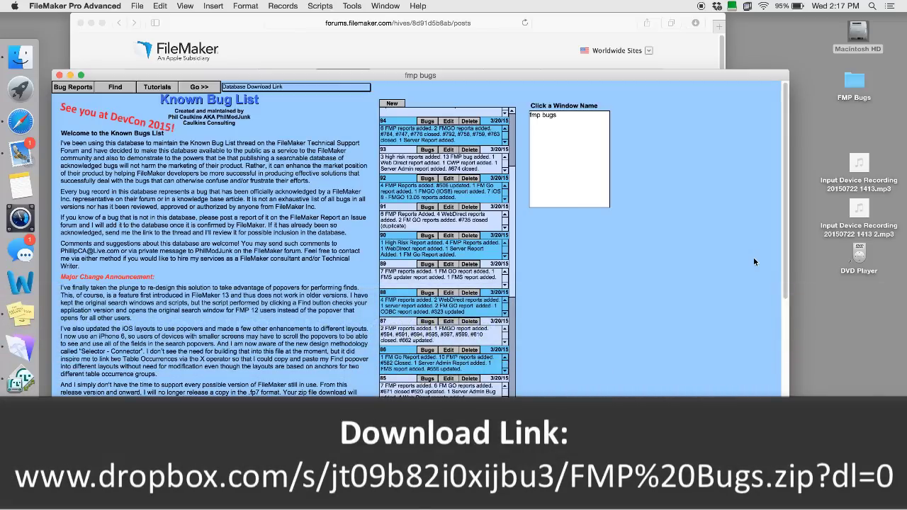
pyautogui.click(114, 87)
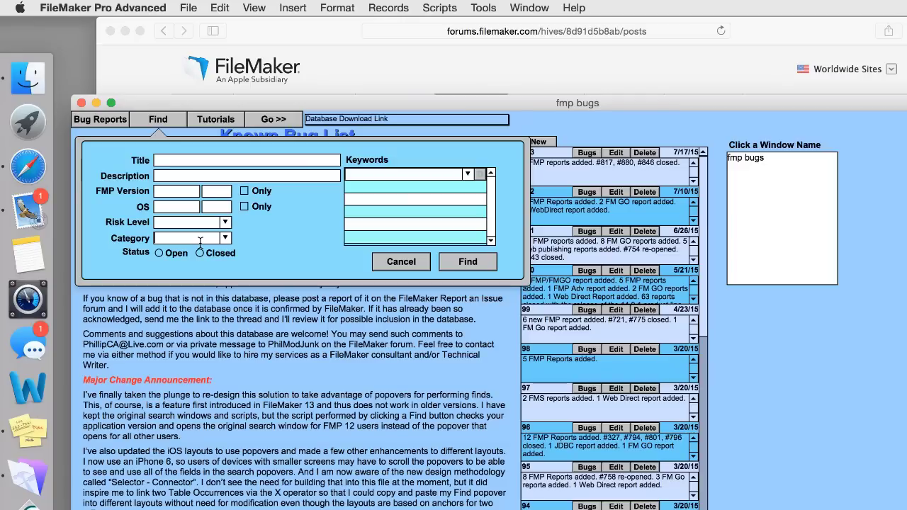
# Step: Enter Application as the Category criterion and browse the FMP product and version lists
pyautogui.click(200, 243)
pyautogui.write('A')
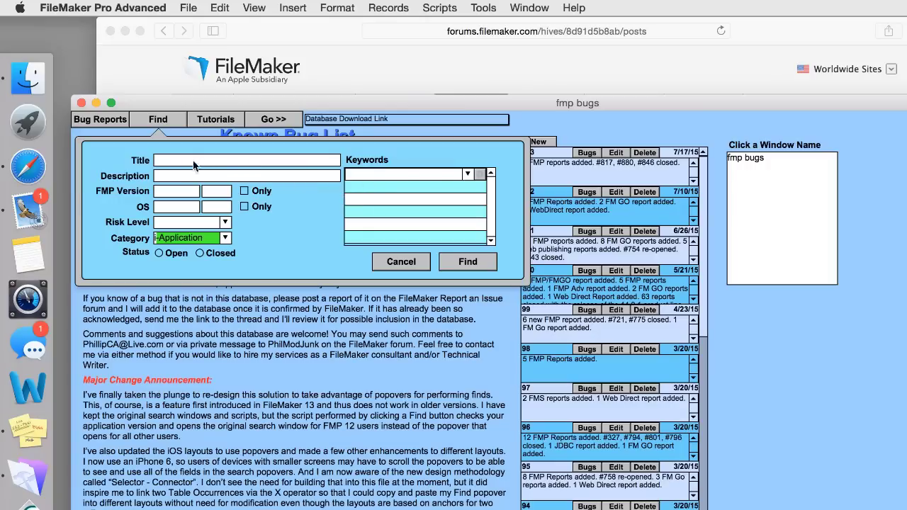
pyautogui.click(172, 192)
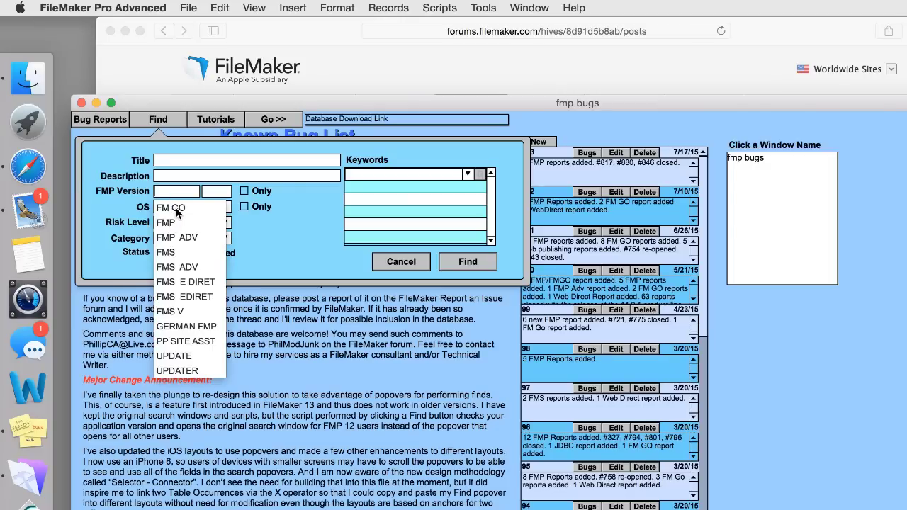
pyautogui.click(215, 191)
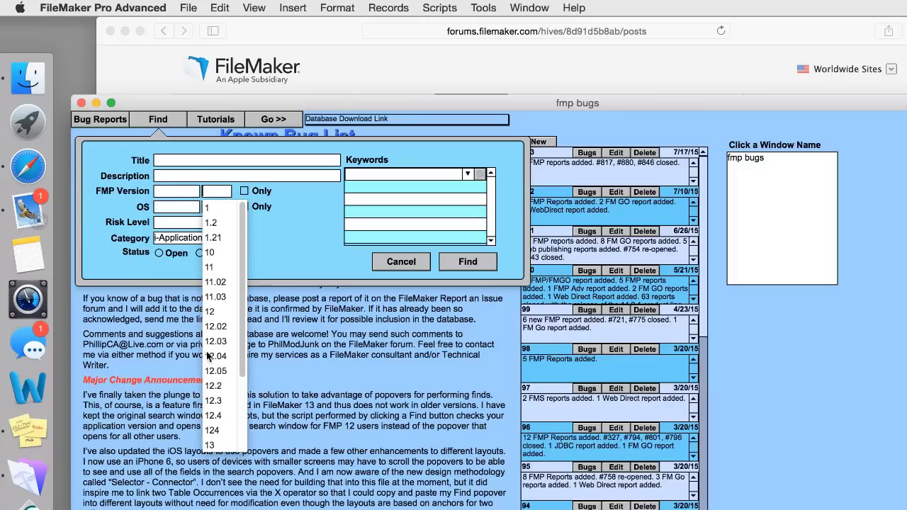
pyautogui.moveTo(241, 359); pyautogui.dragTo(255, 328)
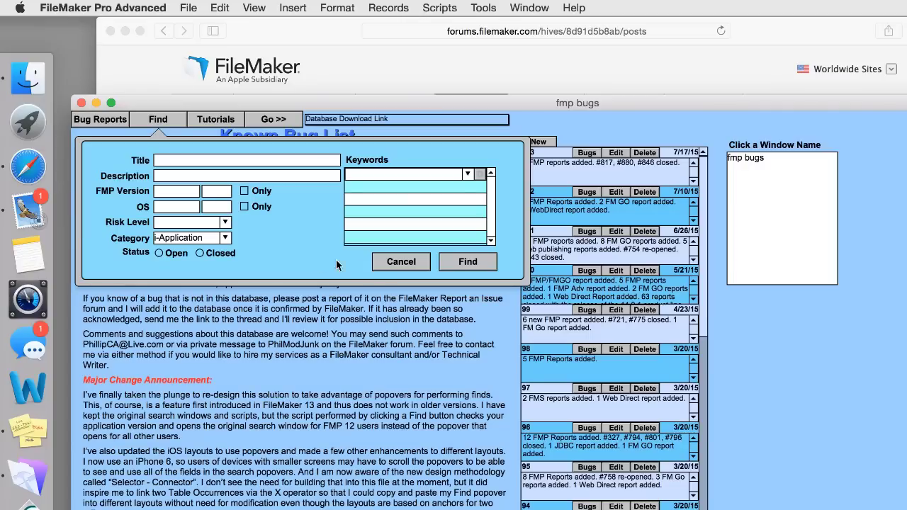
# Step: Run the bug search and sort the found reports by Bug ID ascending
pyautogui.click(468, 263)
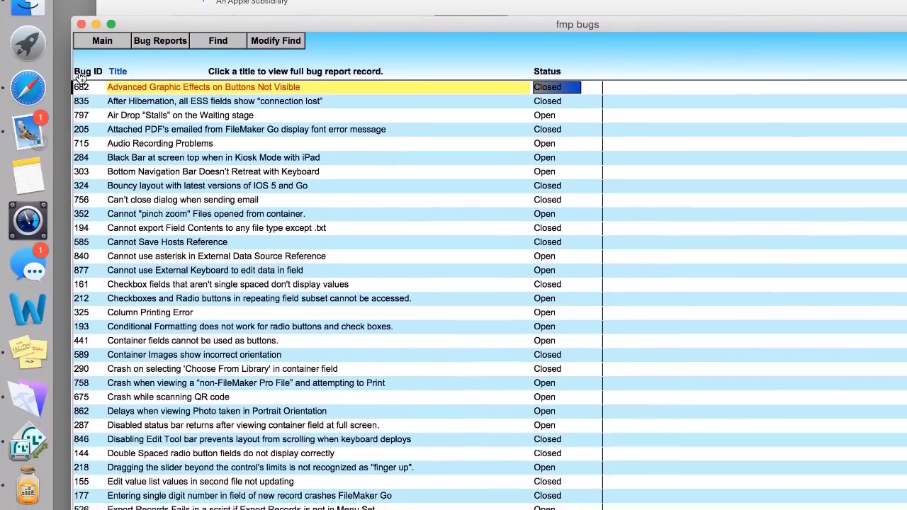
pyautogui.click(84, 90)
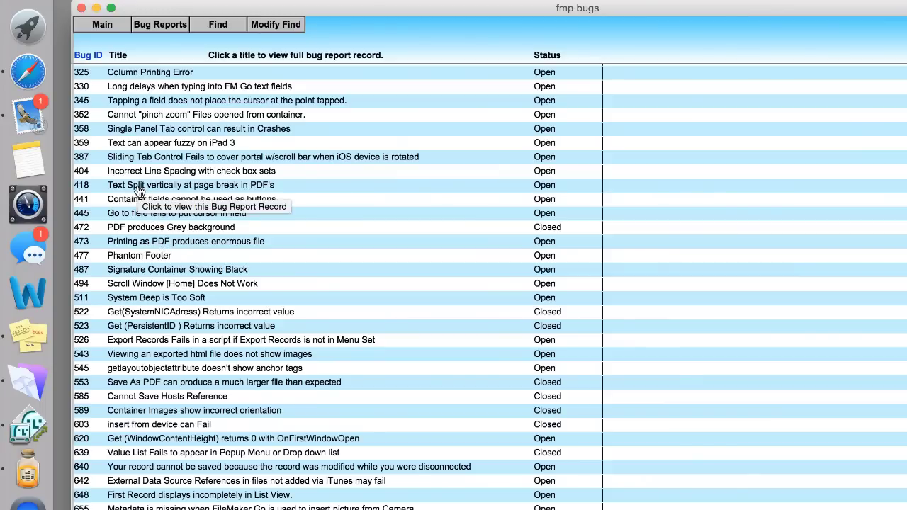
# Step: Open bug 418's full record and step forward two records to bug 445
pyautogui.click(139, 190)
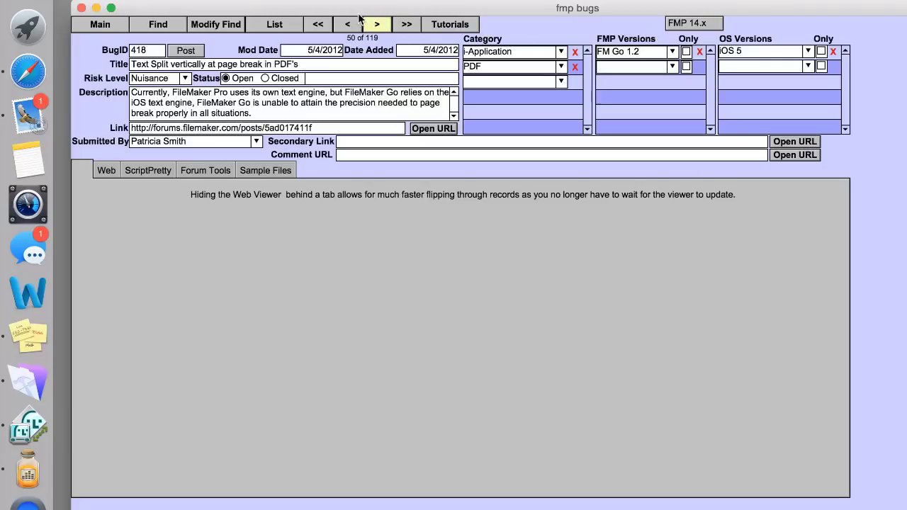
pyautogui.click(386, 27)
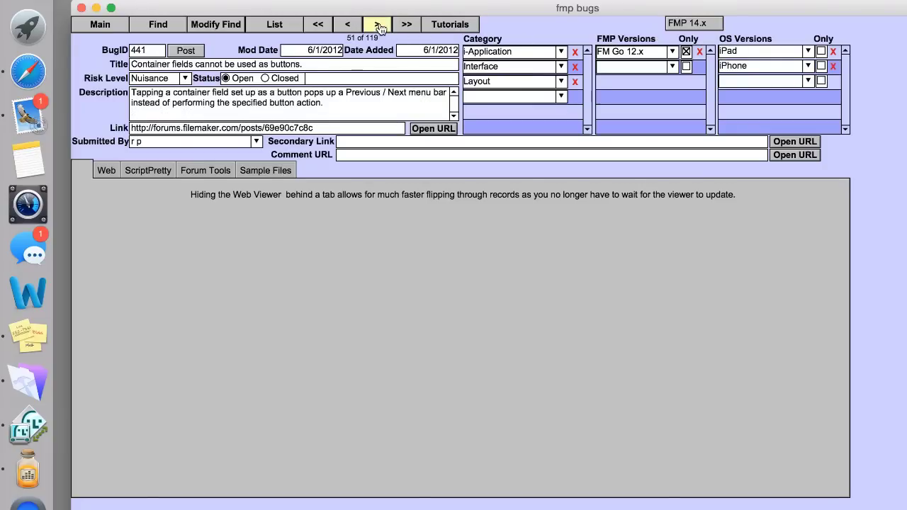
pyautogui.click(383, 27)
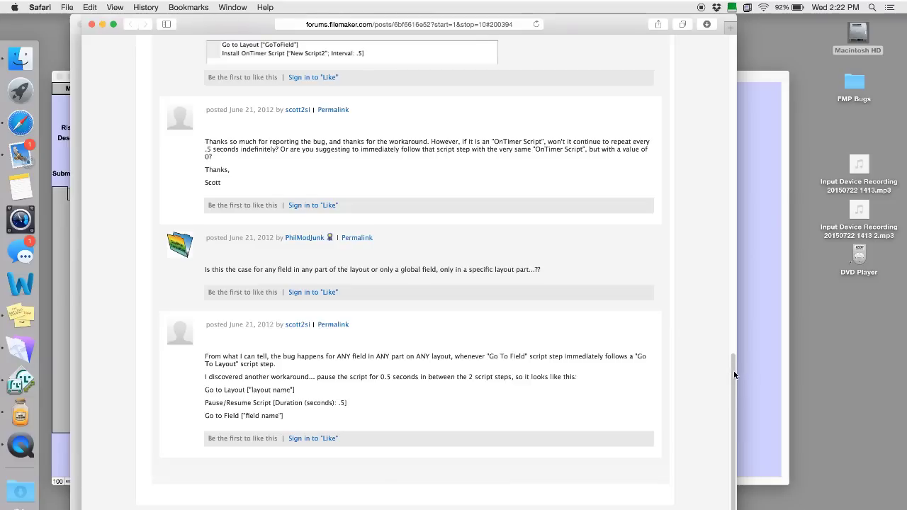
# Step: Scroll the forum thread, view the staff replier's profile, then close it and return to bug 445
pyautogui.moveTo(734, 370); pyautogui.dragTo(729, 248)
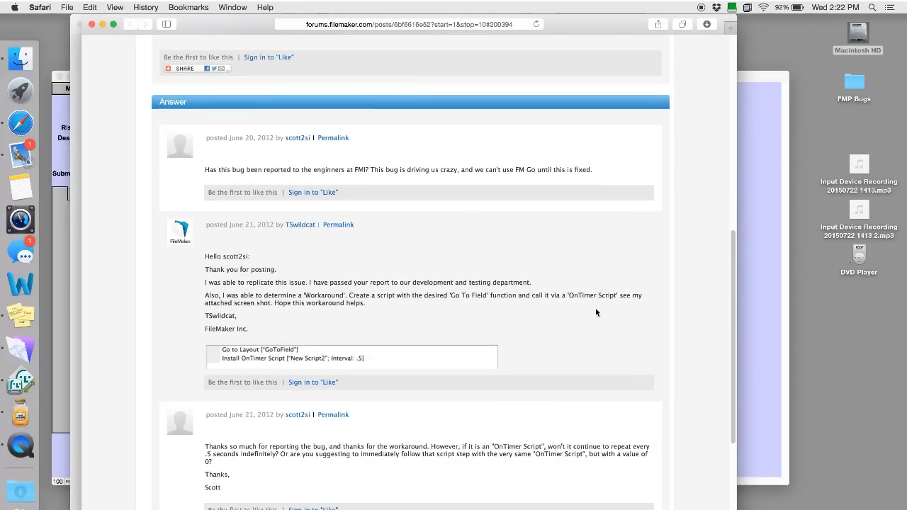
pyautogui.click(181, 243)
pyautogui.moveTo(733, 314); pyautogui.dragTo(727, 445)
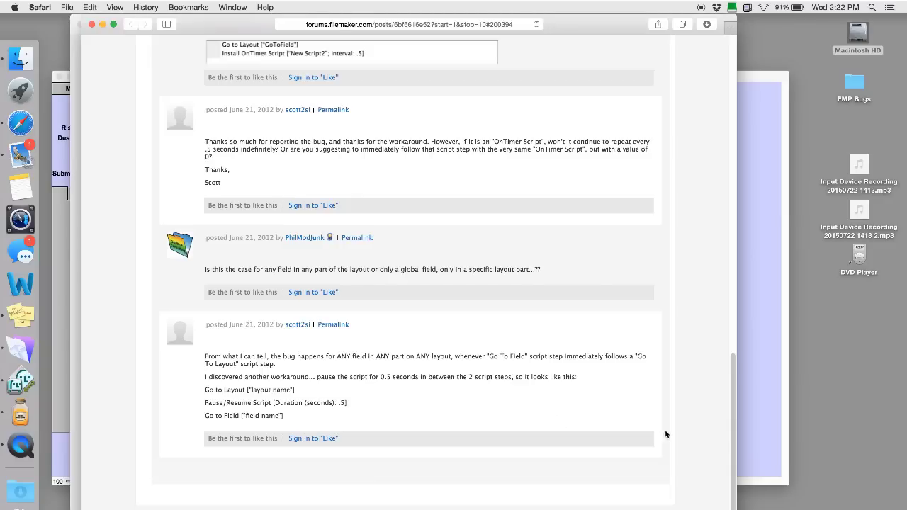
pyautogui.moveTo(735, 434); pyautogui.dragTo(738, 95)
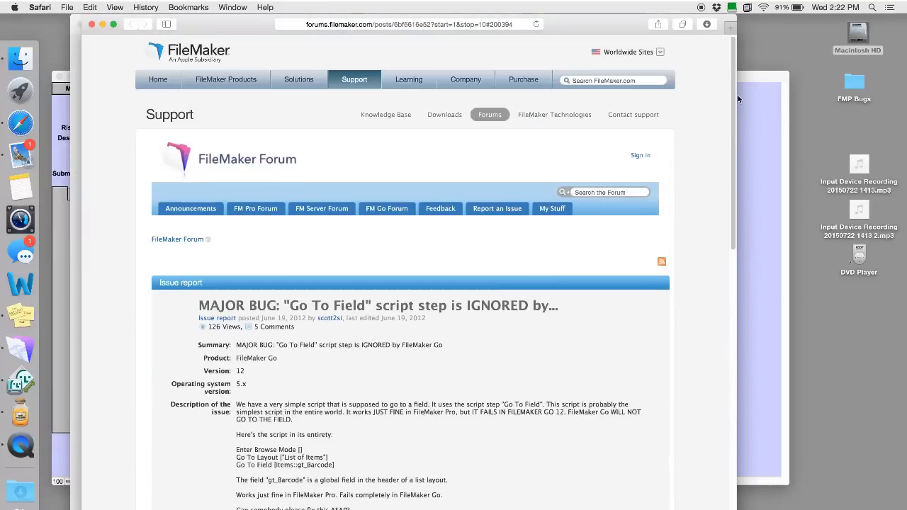
pyautogui.click(92, 24)
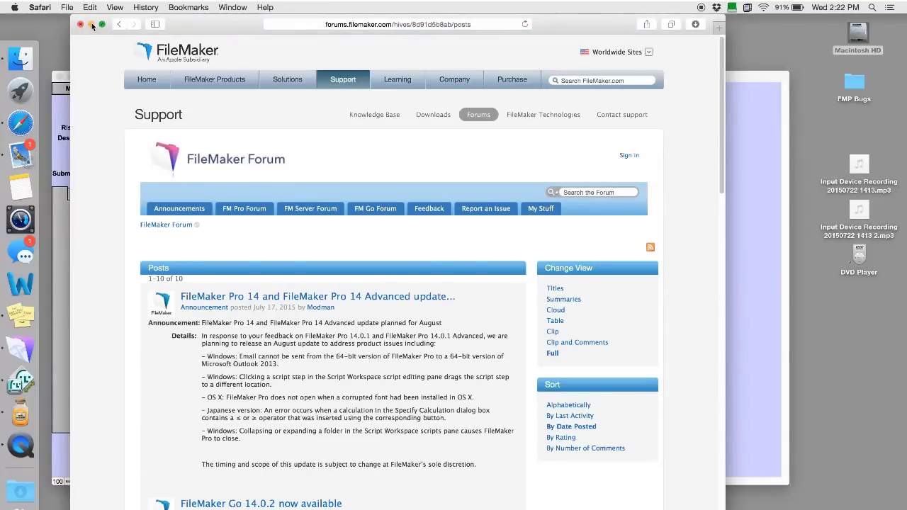
pyautogui.click(763, 164)
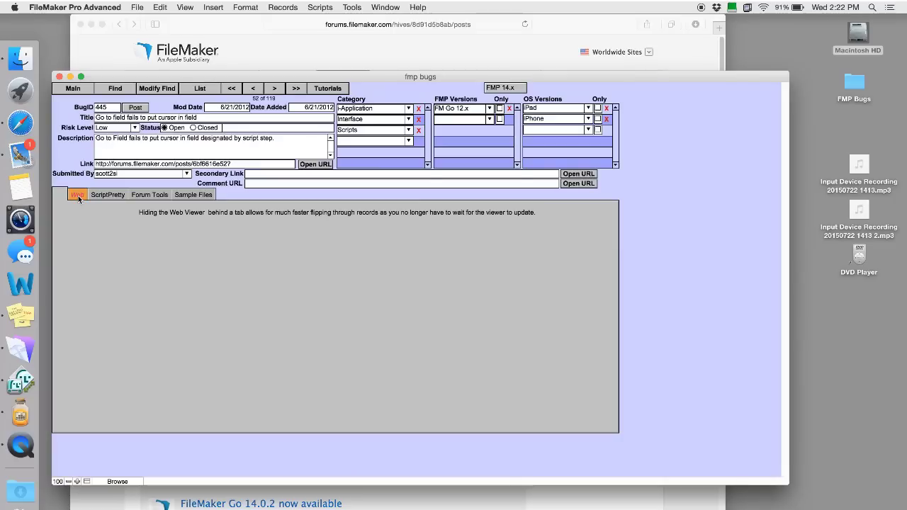
pyautogui.click(78, 196)
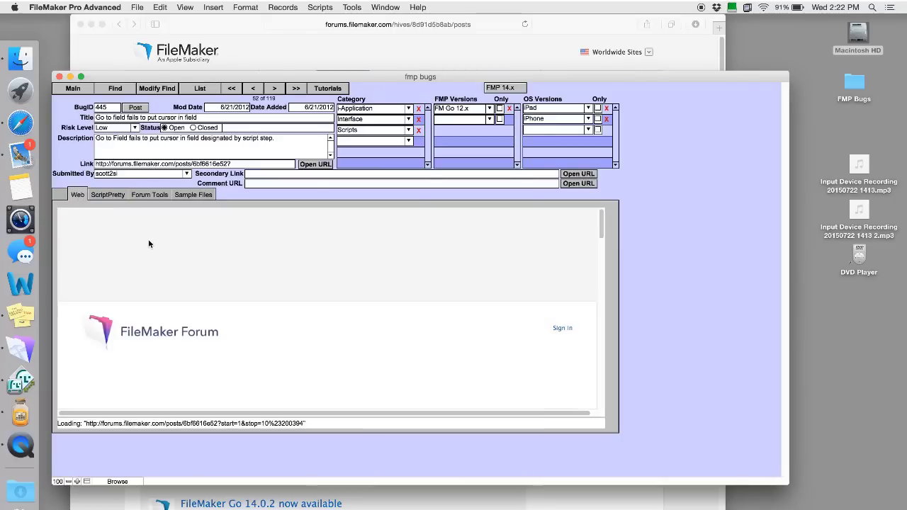
pyautogui.click(62, 195)
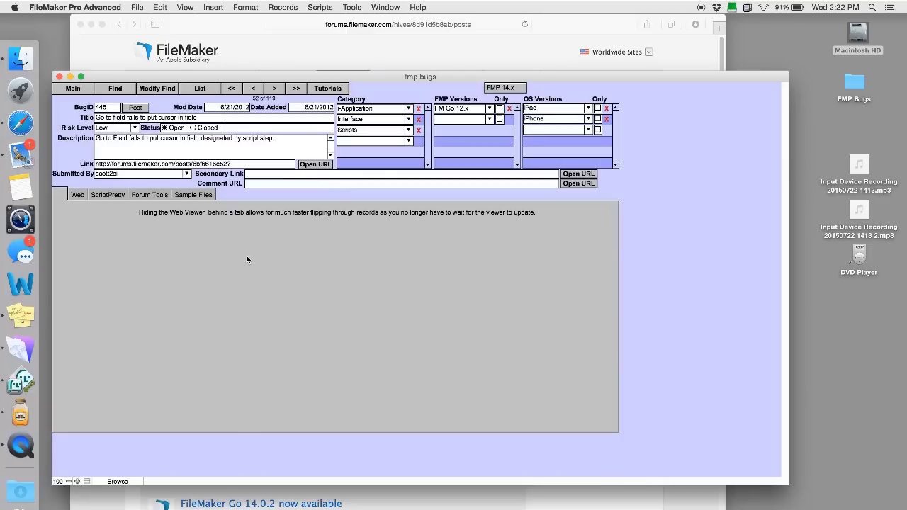
# Step: Switch to List view, scroll to the bottom, and open bug 903's record
pyautogui.moveTo(247, 259)
pyautogui.click(201, 89)
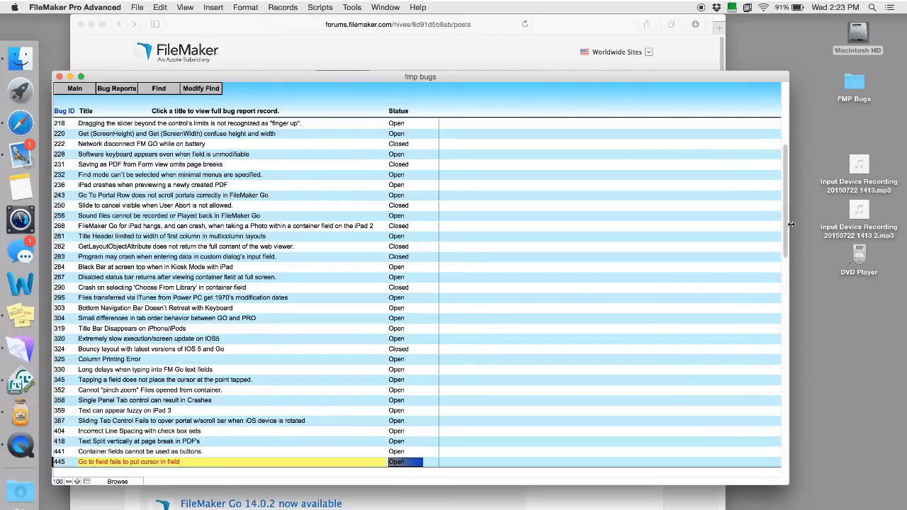
pyautogui.moveTo(785, 227); pyautogui.dragTo(778, 472)
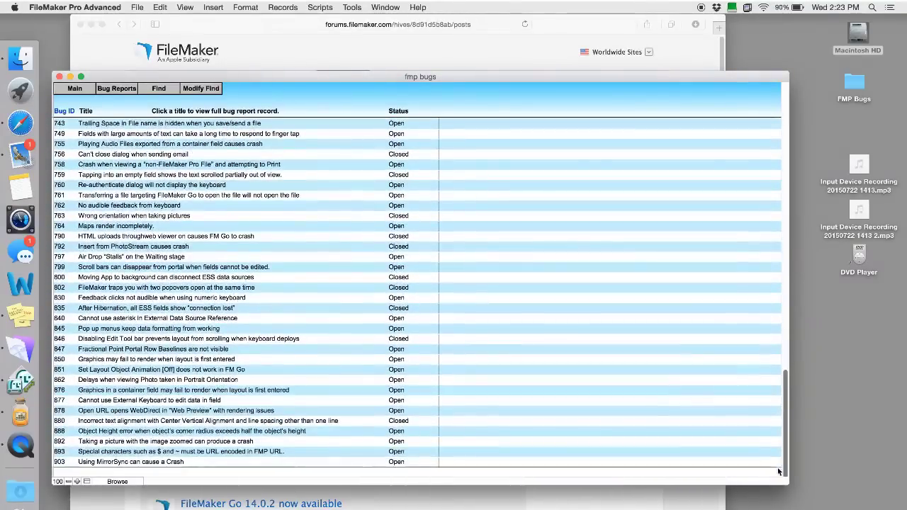
pyautogui.click(156, 462)
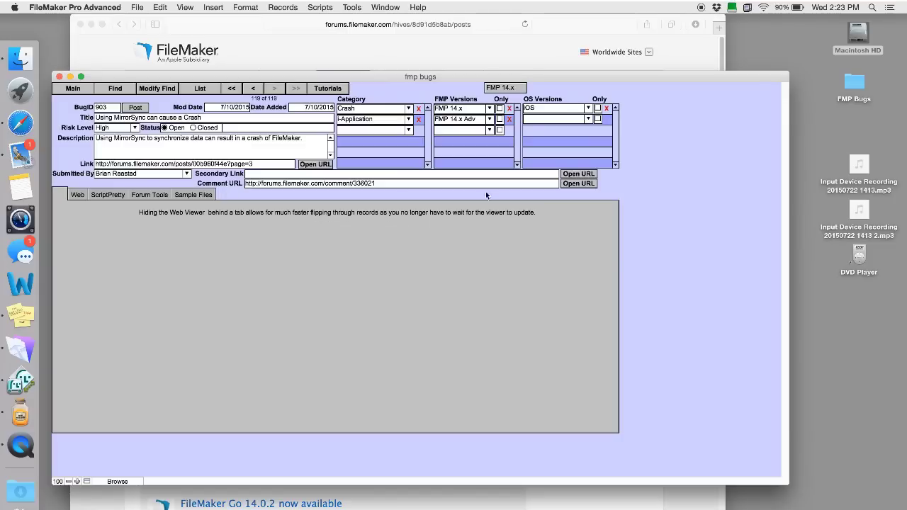
# Step: Open bug 903's comment URL, close the login page, load Report an Issue, and return to FileMaker
pyautogui.click(579, 184)
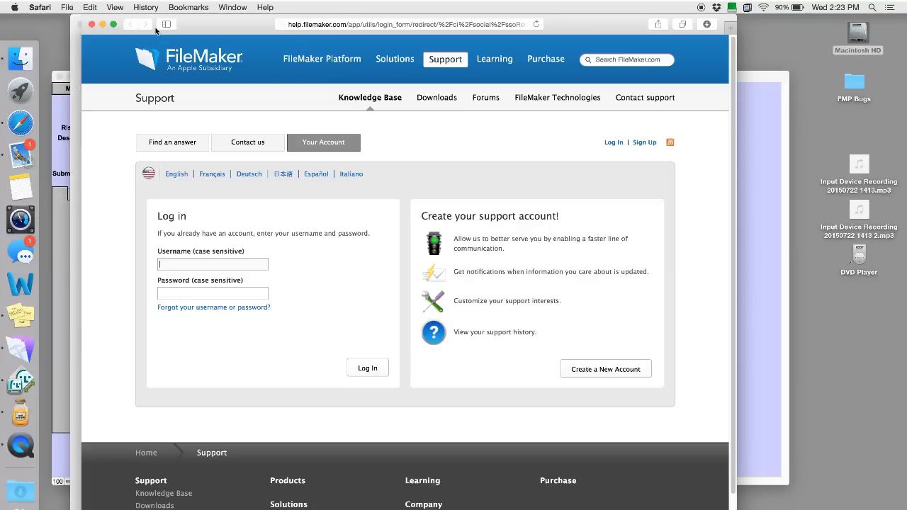
pyautogui.click(92, 24)
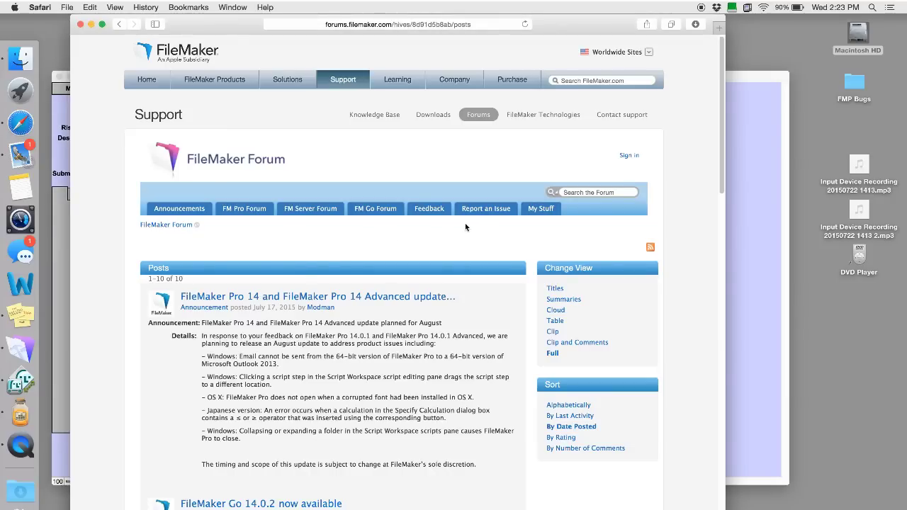
pyautogui.click(483, 210)
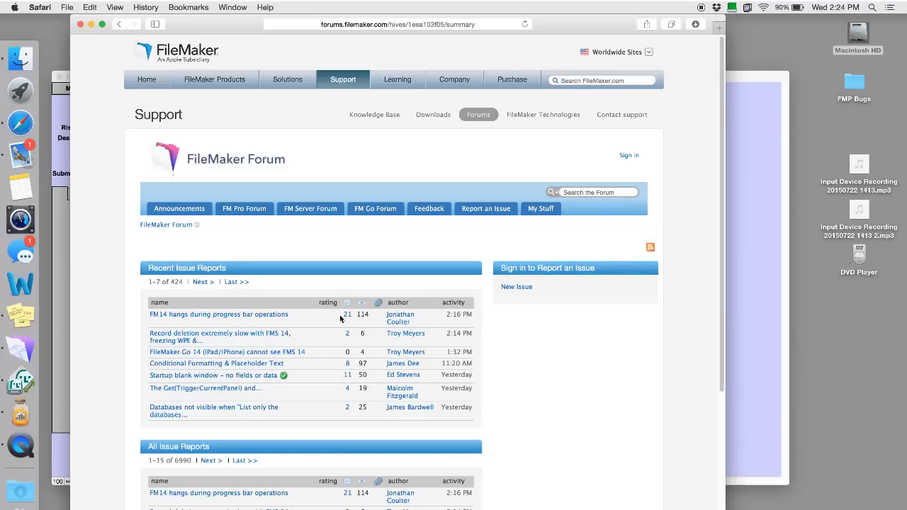
pyautogui.click(759, 173)
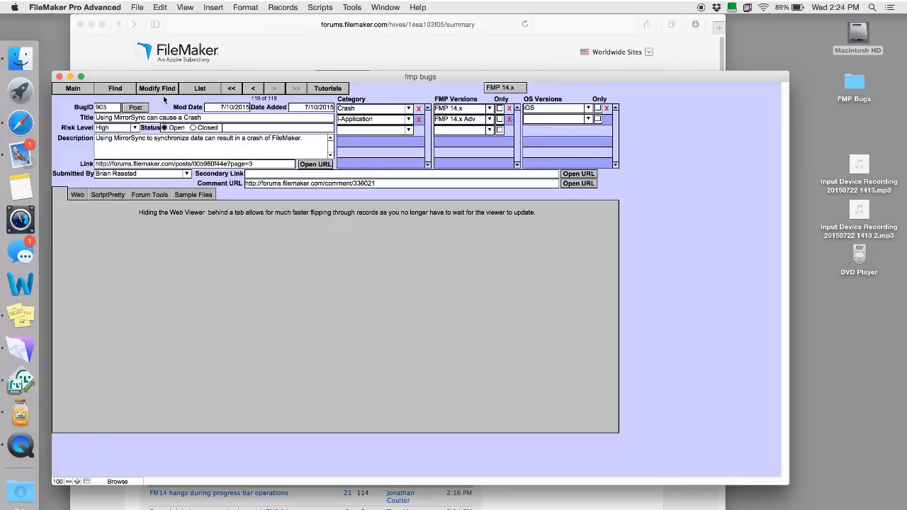
# Step: Return to the Known Bug List main page with the Main button
pyautogui.click(72, 89)
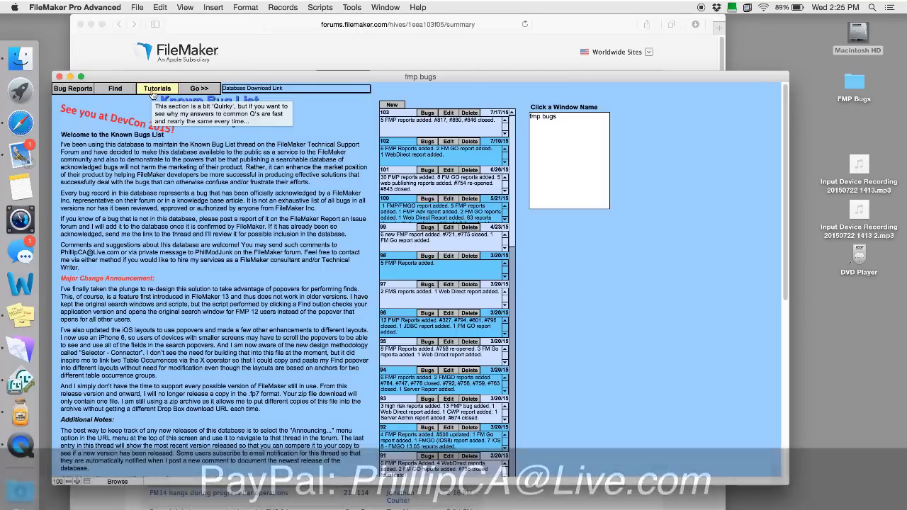
# Step: Filter the Tutorials layout by keyword 'many' to show Many to Many Demo (ID 38), then return to Main
pyautogui.click(151, 89)
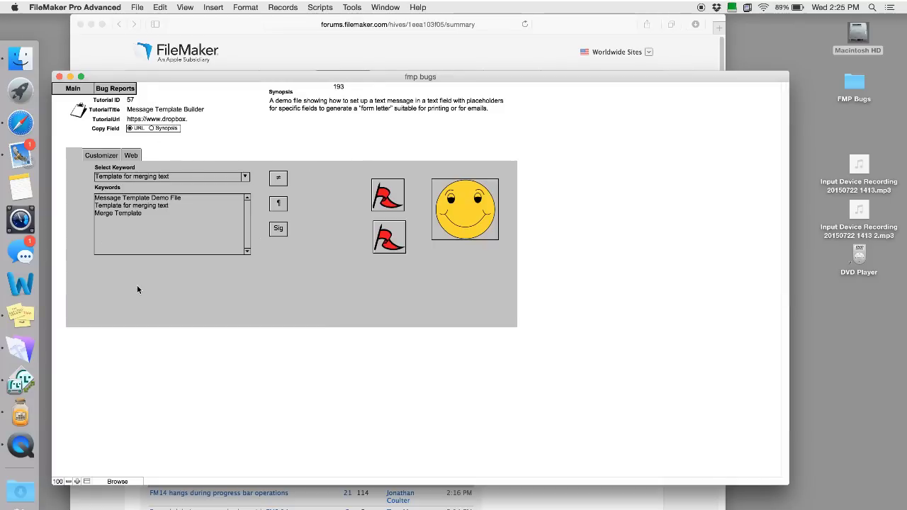
pyautogui.click(108, 177)
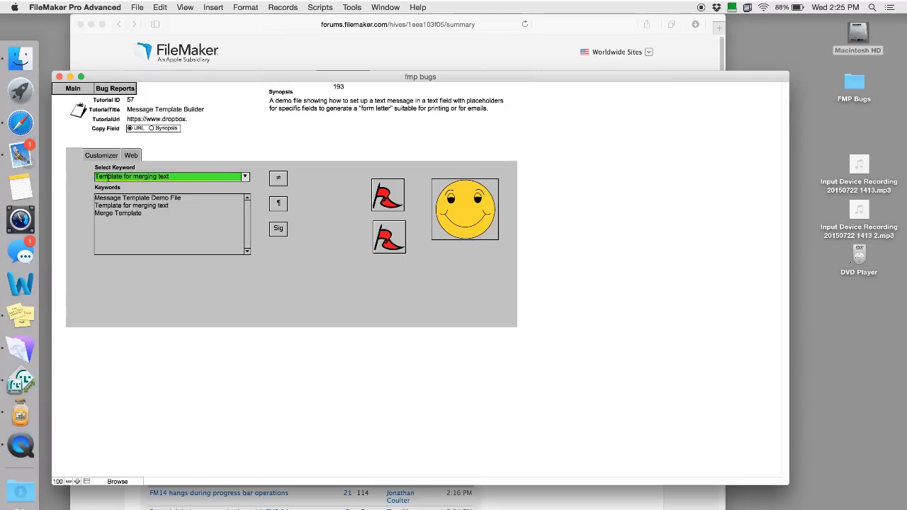
pyautogui.press('super+a')
pyautogui.write('many')
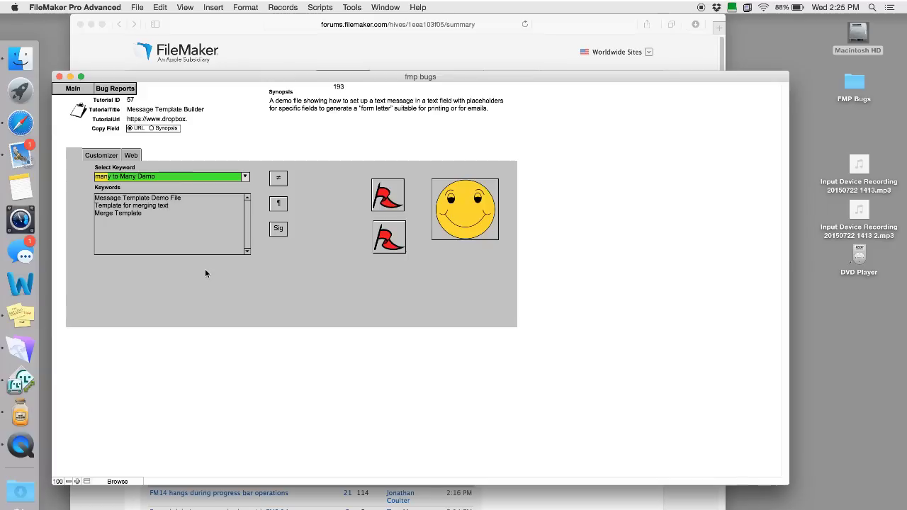
pyautogui.press('Tab')
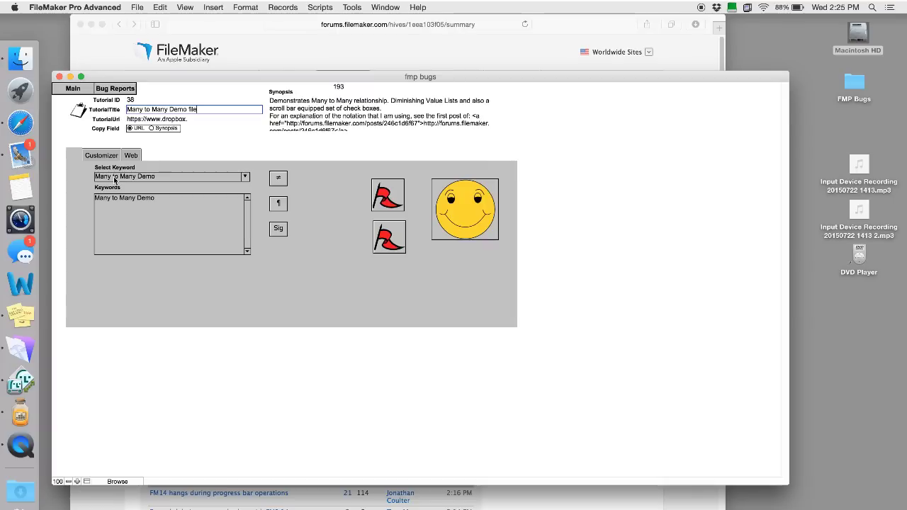
pyautogui.click(72, 94)
pyautogui.click(72, 90)
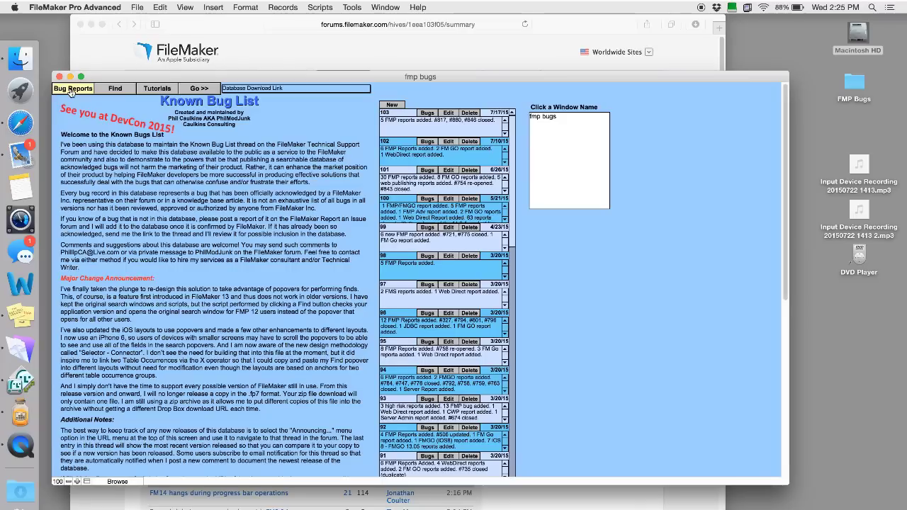